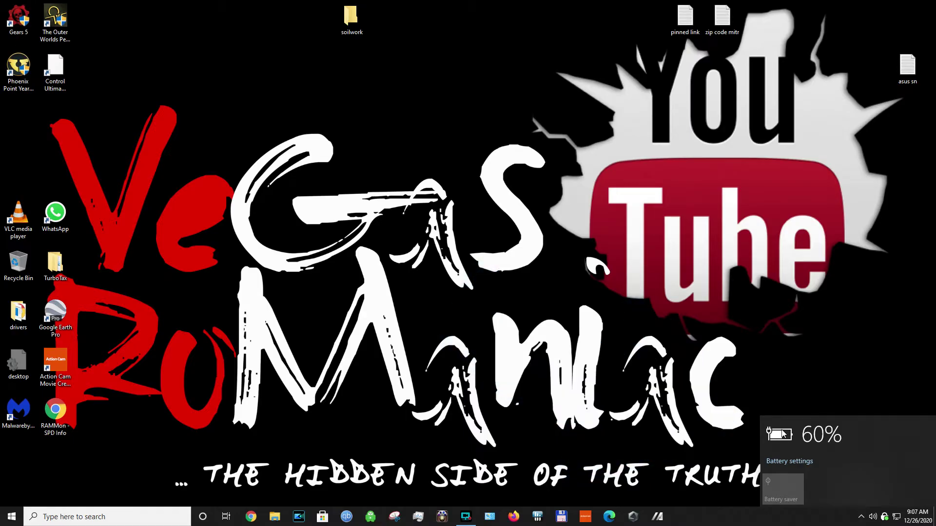
Open the Windows battery settings page, then launch MyASUS from the taskbar.
click(793, 462)
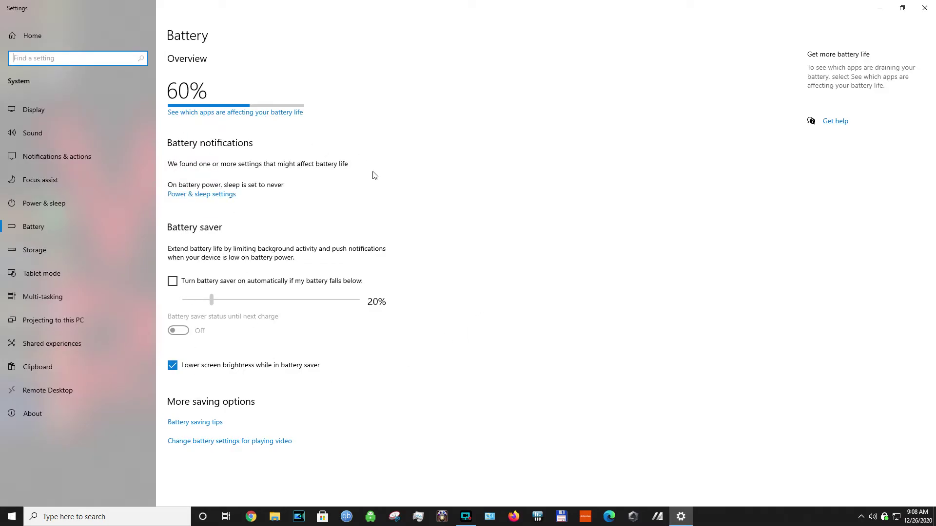
click(658, 516)
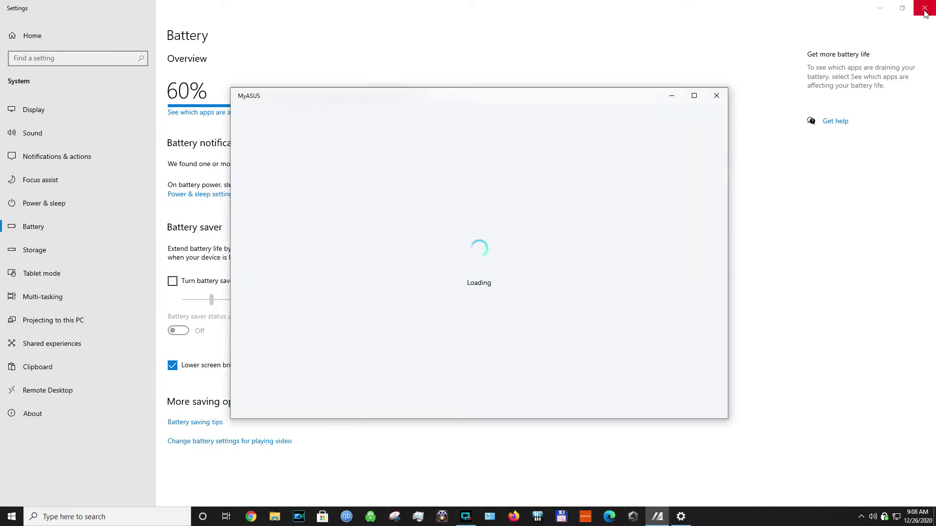
Close the battery Settings window and maximize the MyASUS window to fill the screen.
click(924, 8)
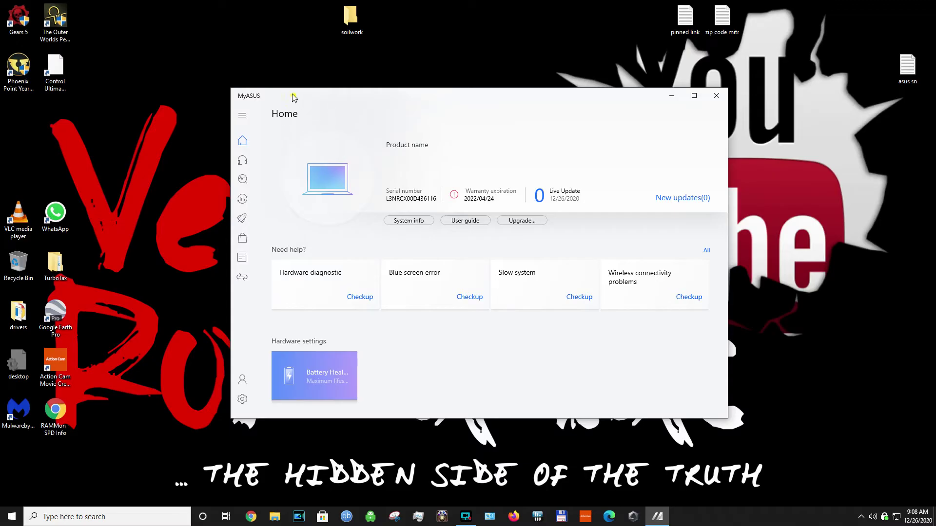
drag(300, 101, 283, 79)
double_click(234, 74)
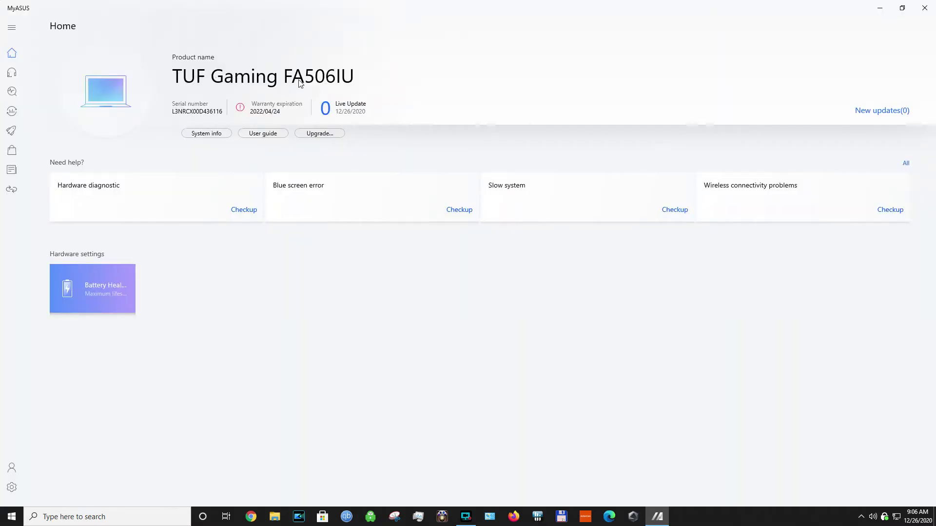
Show Hardware Settings with Maximum lifespan mode, and confirm the battery is at 60%.
click(12, 133)
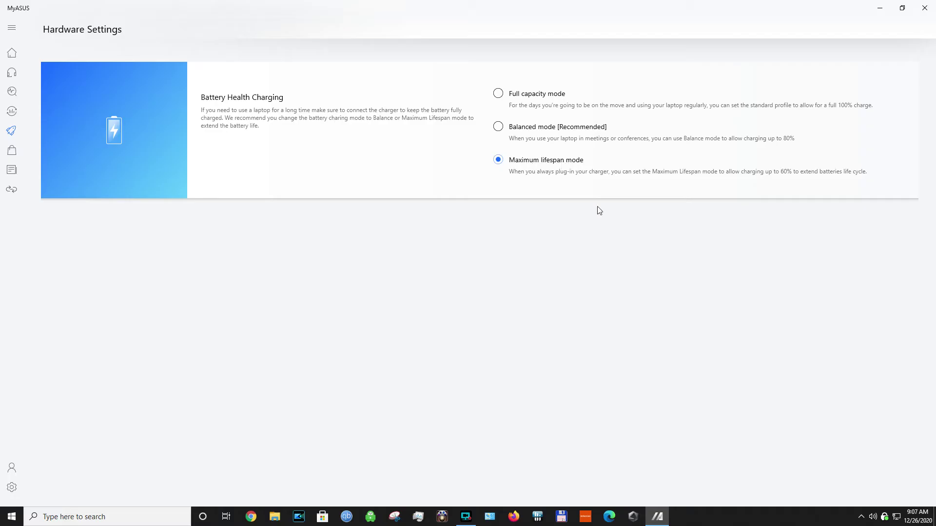
click(860, 500)
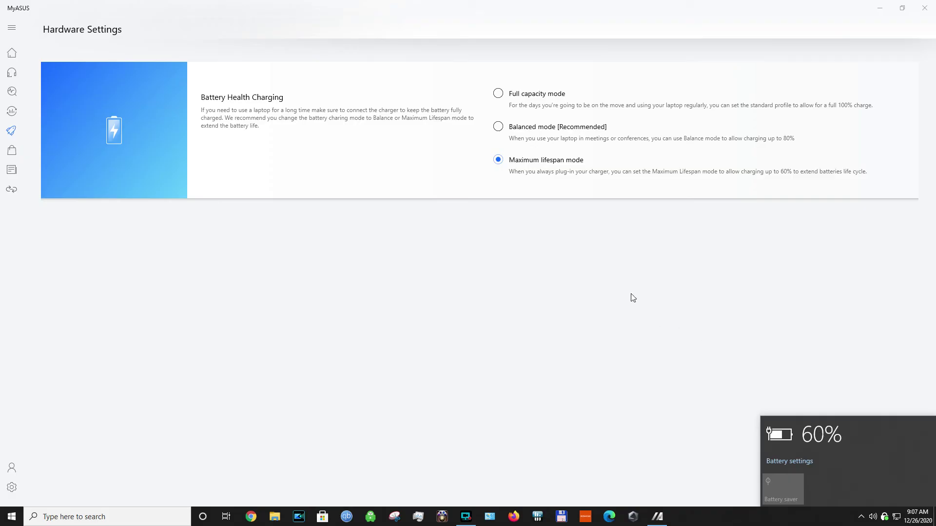
Close MyASUS and reopen it from the hidden system tray icons.
click(924, 10)
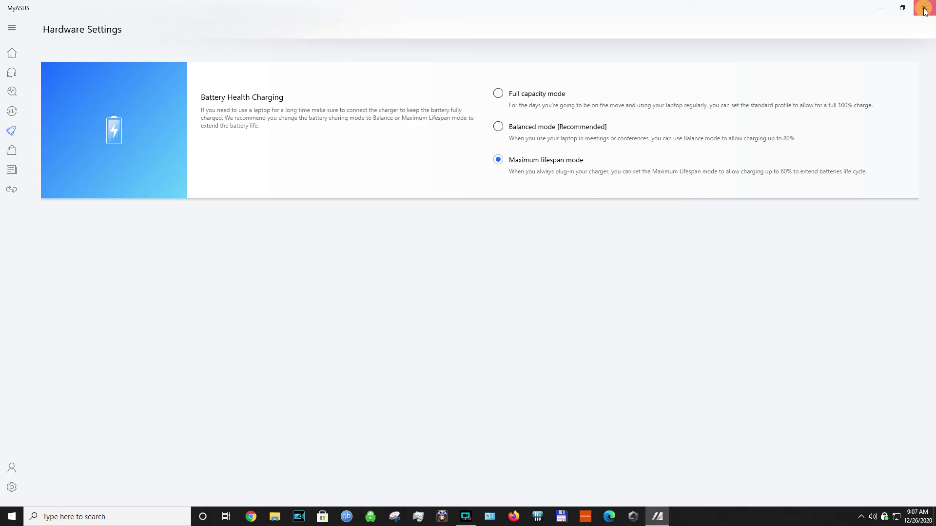
click(861, 517)
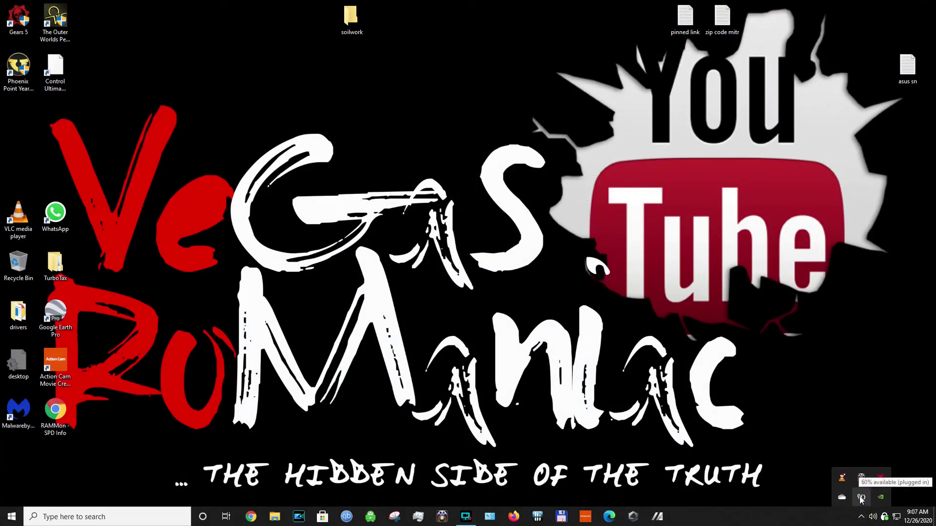
click(861, 498)
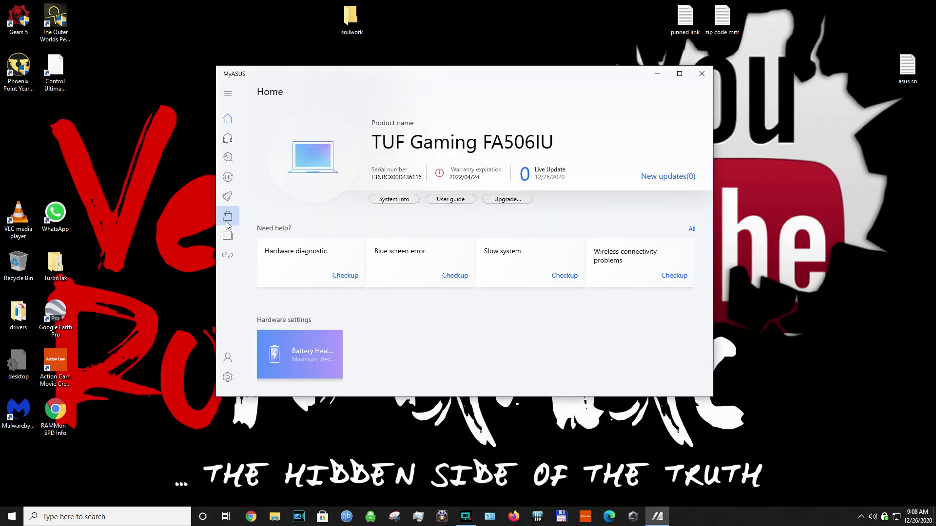